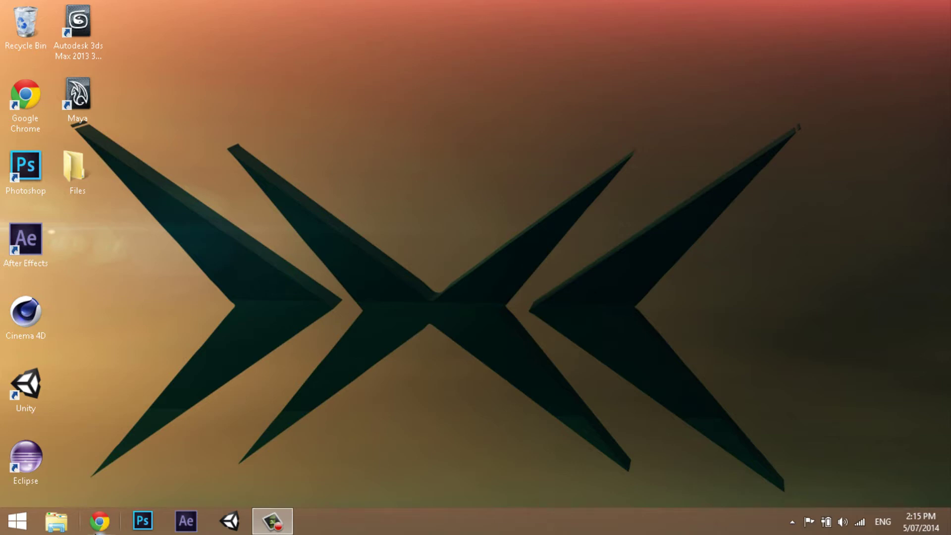
# - Launch Google Chrome from its taskbar icon
pyautogui.click(108, 519)
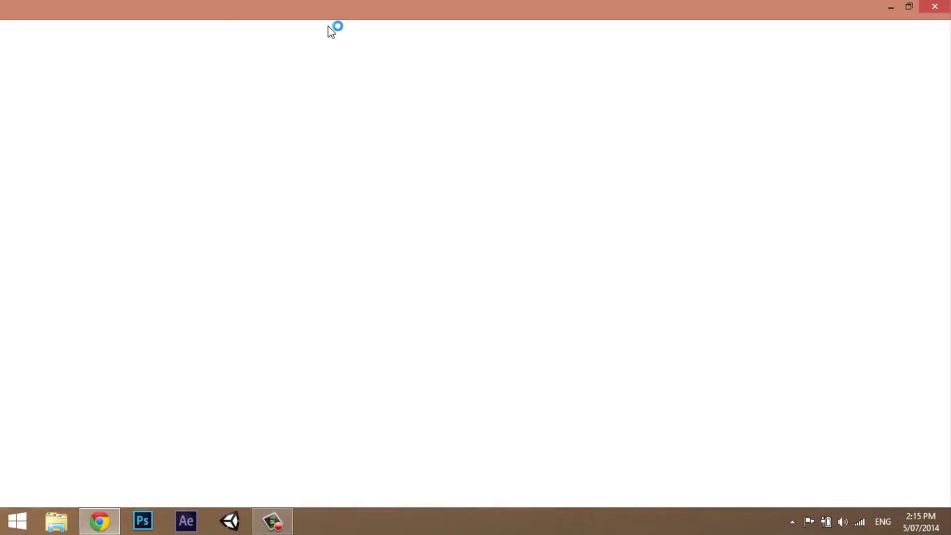
# - Search Google for 'autodesk' and open the Autodesk Australia home page result
pyautogui.click(332, 30)
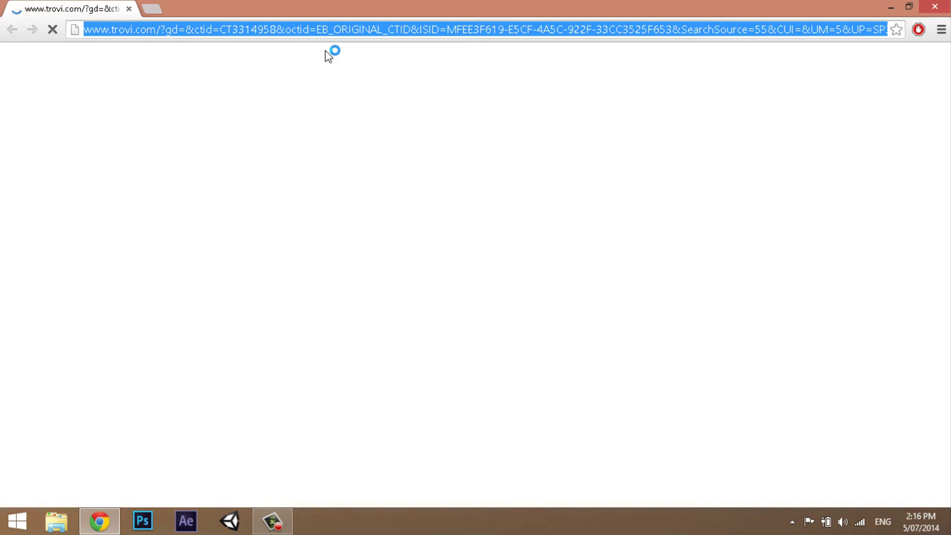
pyautogui.write('autodesk')
pyautogui.press('Return')
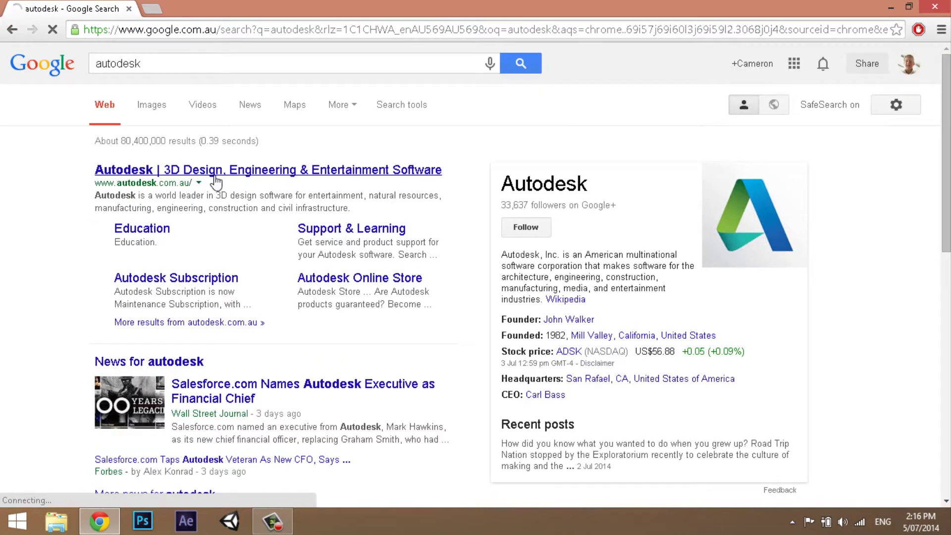
pyautogui.click(214, 176)
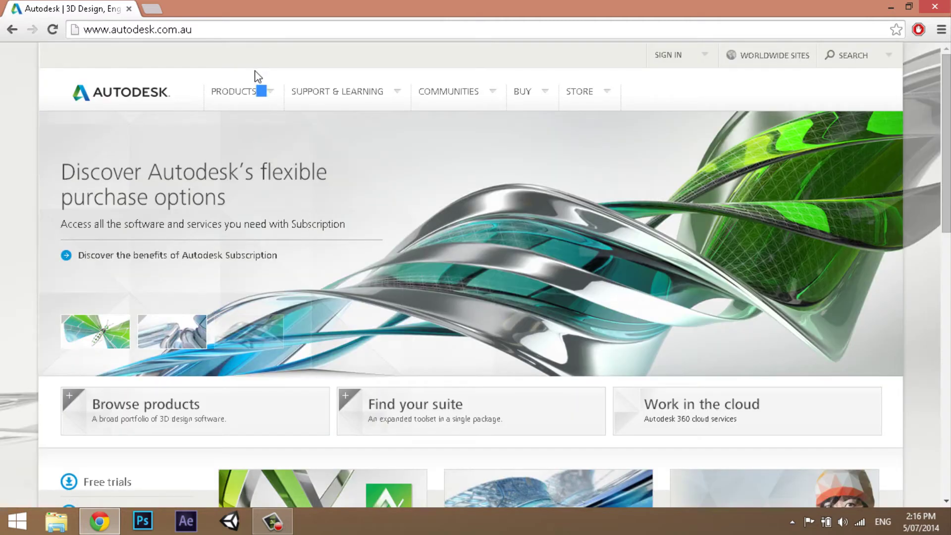
# - Go from Products through the 3ds Max Buy page to the Education Community free software list
pyautogui.click(261, 91)
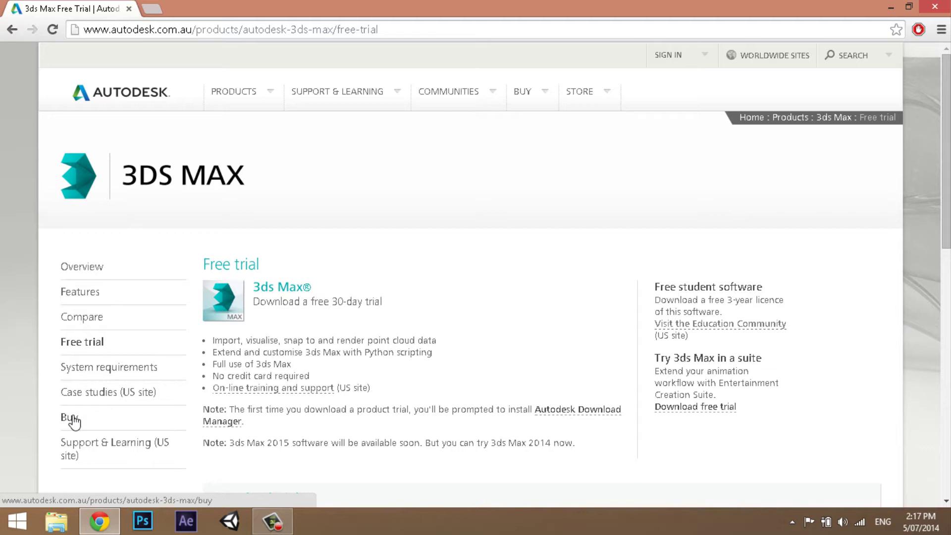
pyautogui.click(72, 419)
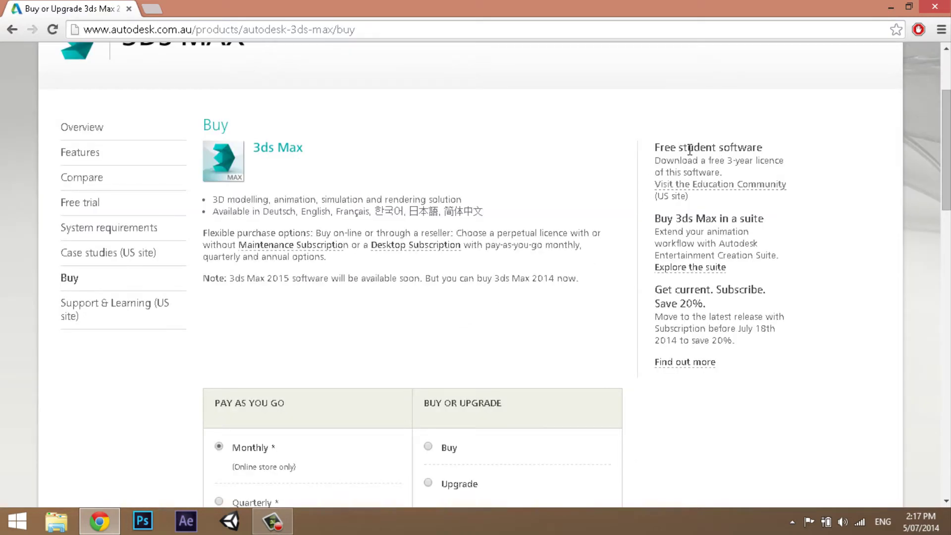
pyautogui.click(743, 185)
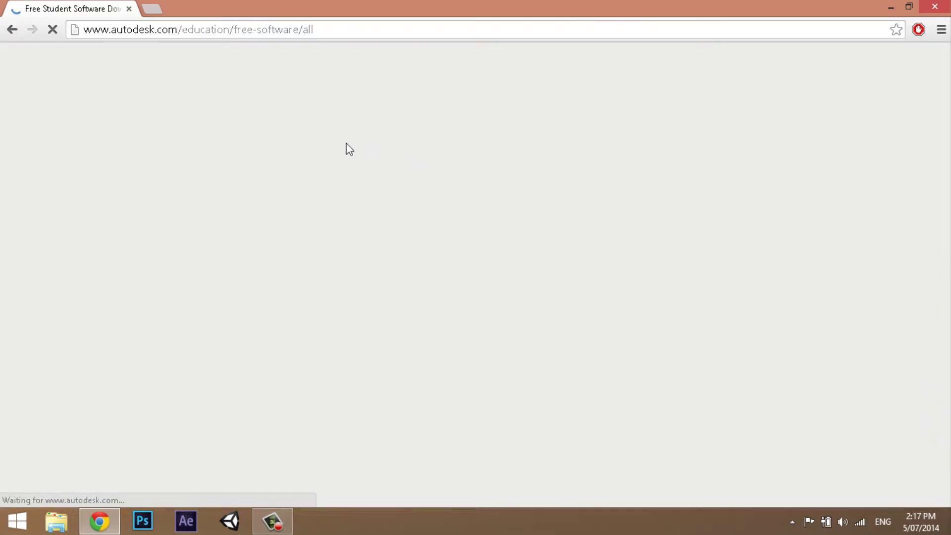
pyautogui.scroll(-7, 325, 340)
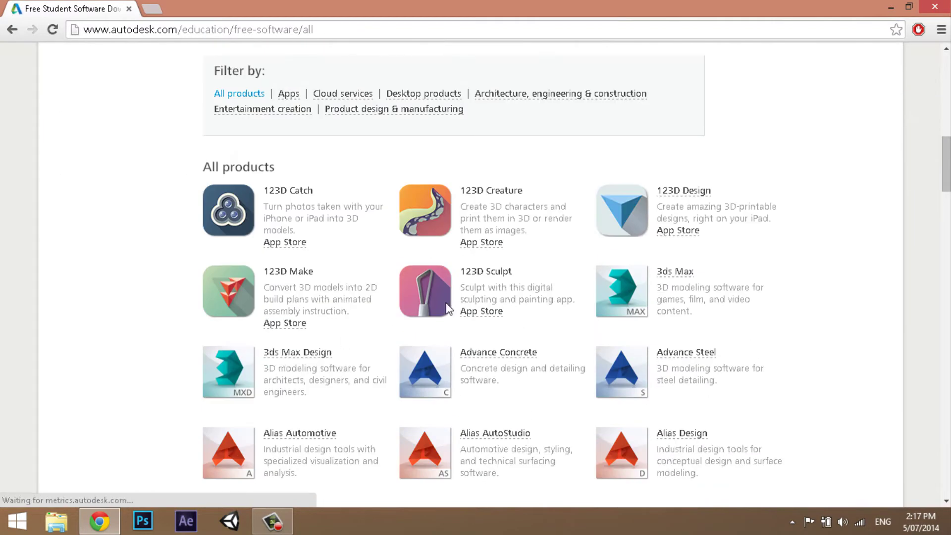
# - Open the 3ds Max Design education download page and scroll to the download form
pyautogui.click(307, 354)
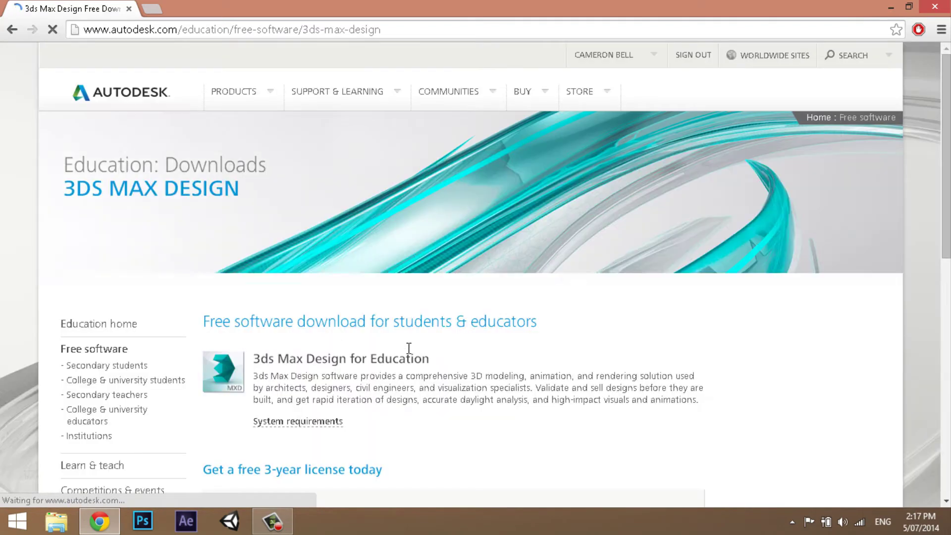
pyautogui.scroll(-4, 391, 350)
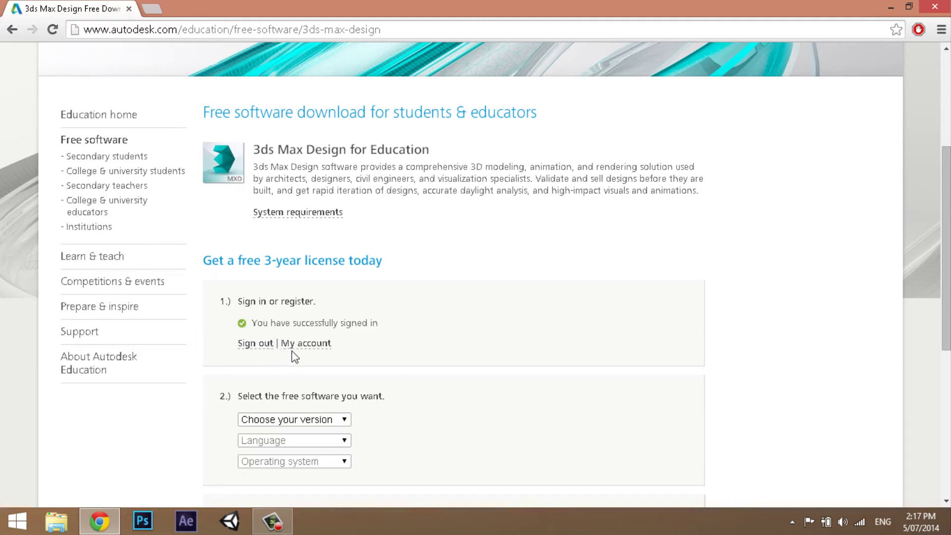
pyautogui.click(331, 419)
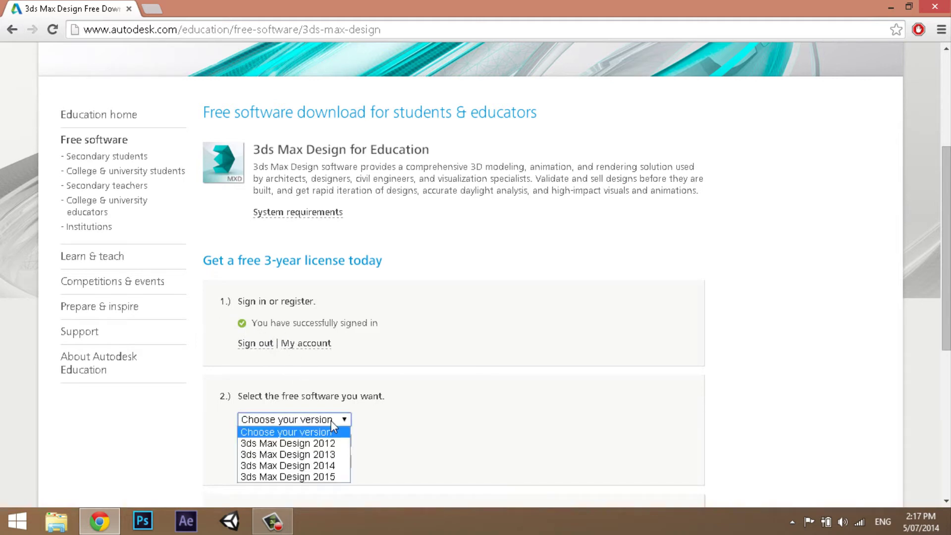
pyautogui.click(331, 420)
pyautogui.scroll(-1, 332, 418)
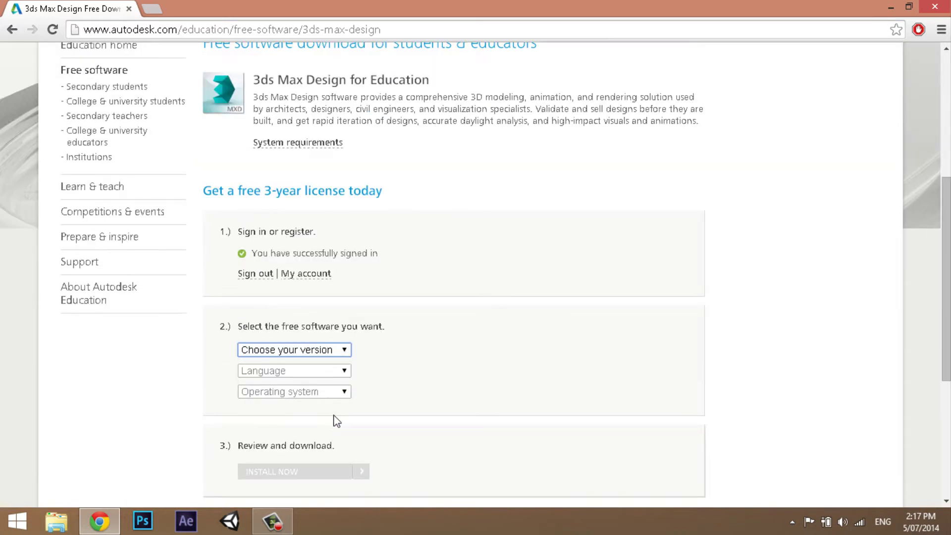
# - Choose 3ds Max Design 2015 in English, then bring up the Windows Start screen
pyautogui.click(317, 352)
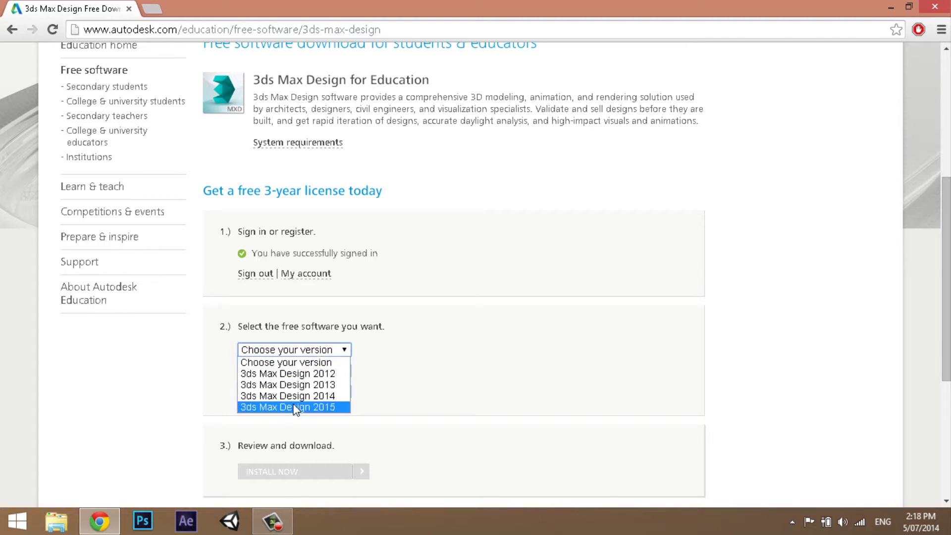
pyautogui.click(296, 407)
pyautogui.click(317, 372)
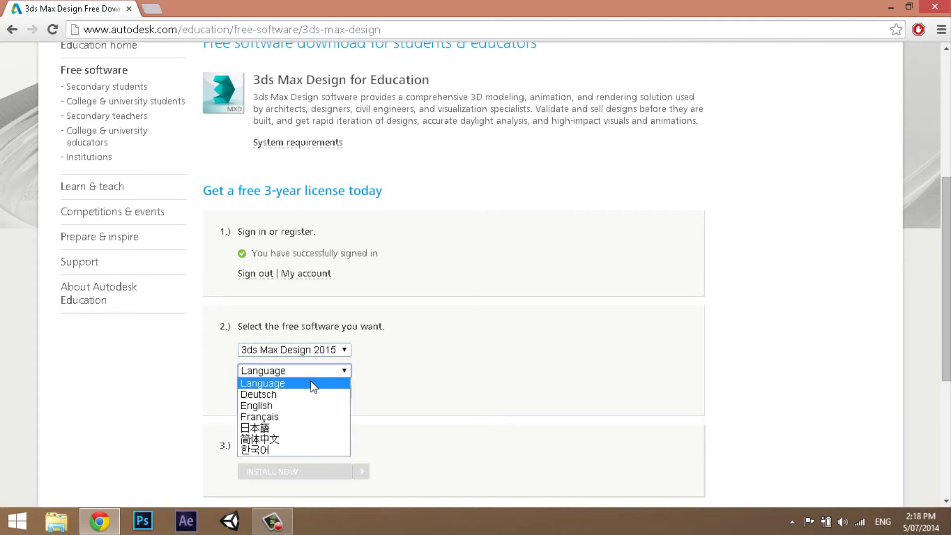
pyautogui.click(300, 405)
pyautogui.click(305, 394)
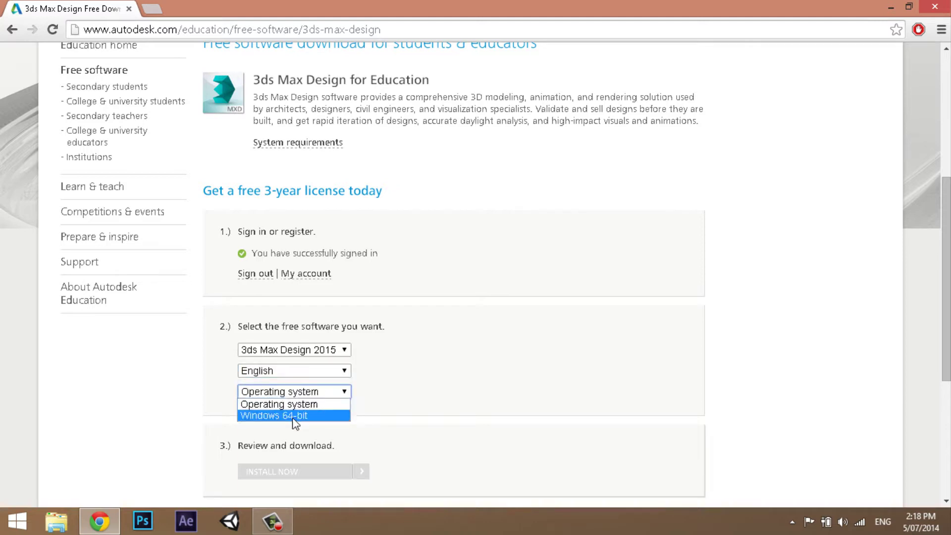
pyautogui.click(390, 410)
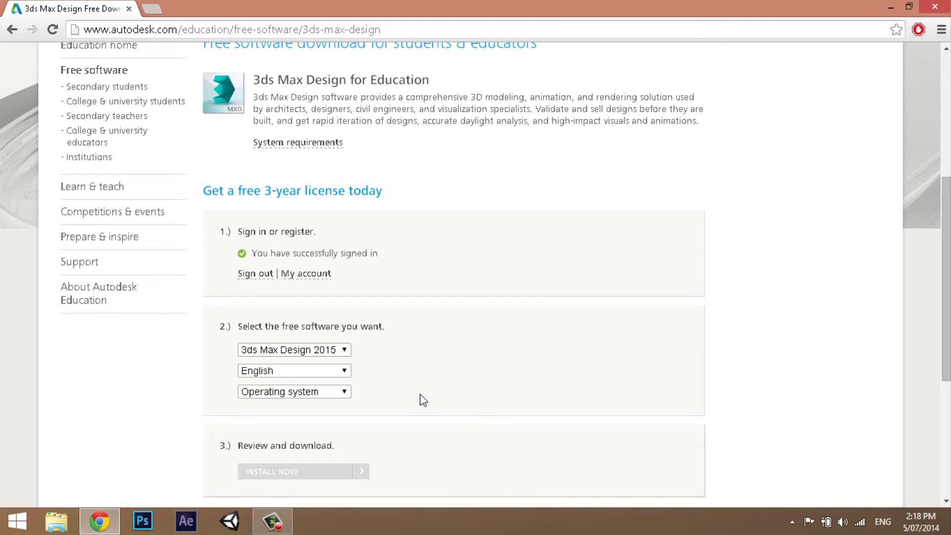
pyautogui.press('super')
pyautogui.click(213, 502)
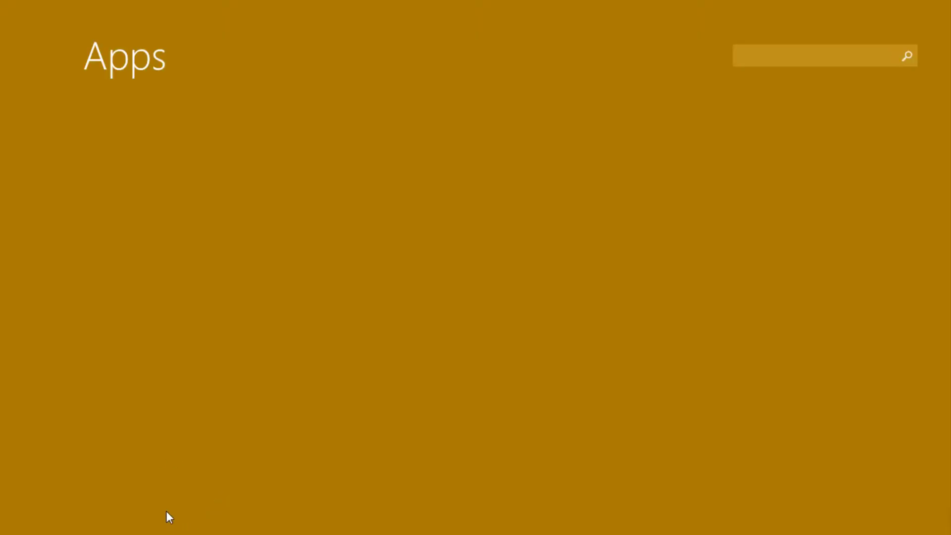
pyautogui.moveTo(127, 524); pyautogui.dragTo(844, 516)
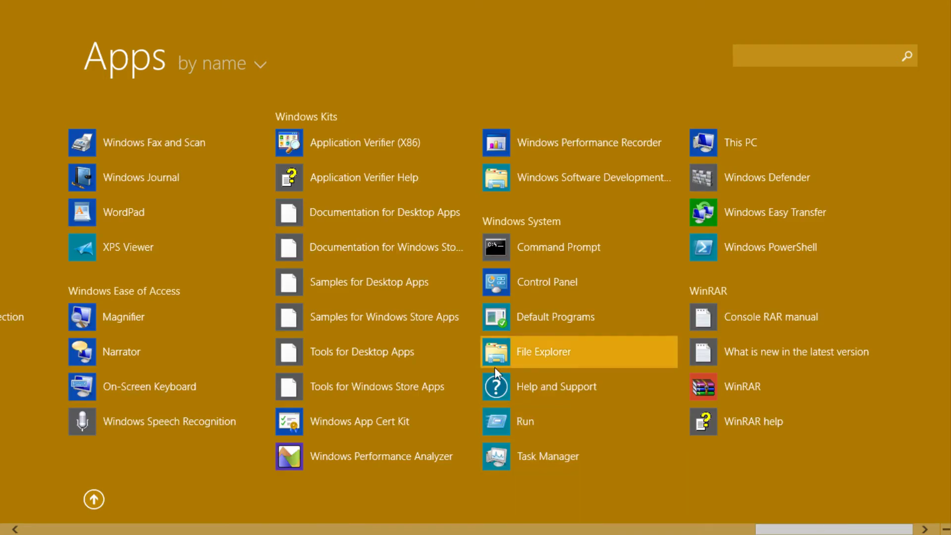
pyautogui.click(557, 285)
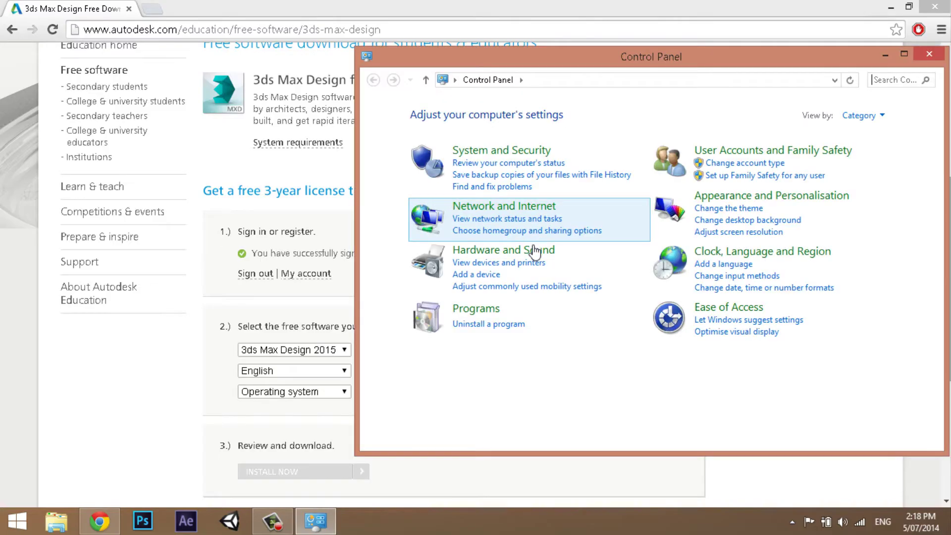
pyautogui.click(520, 151)
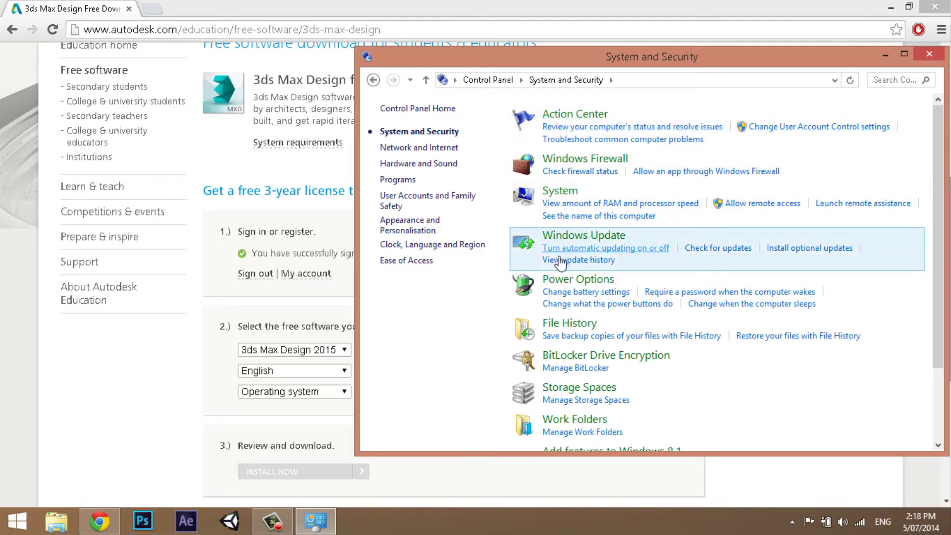
pyautogui.click(620, 203)
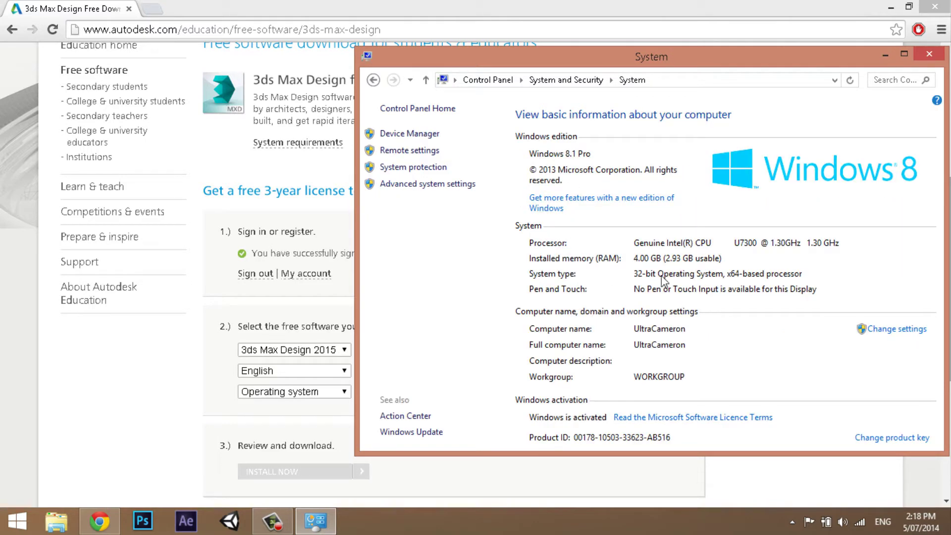
pyautogui.click(928, 52)
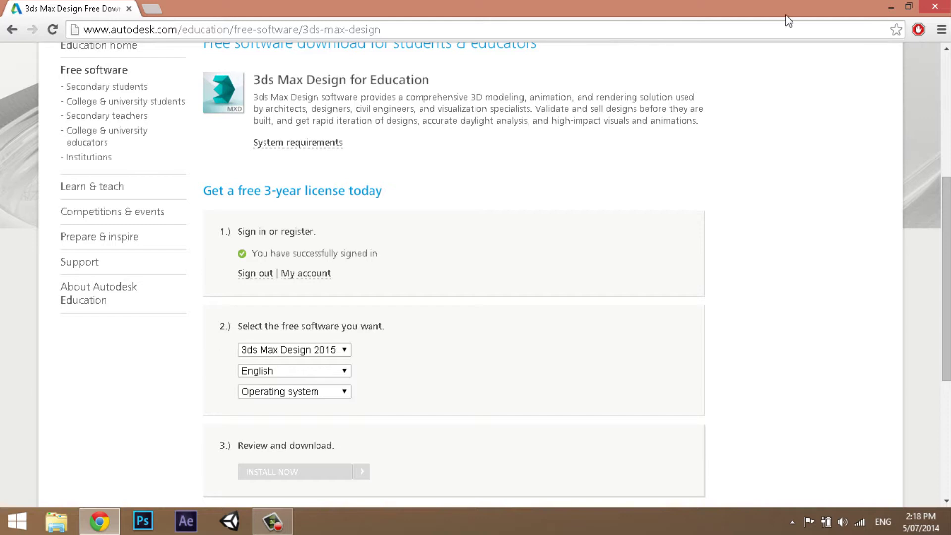
# - Switch the download to 3ds Max Design 2013, English, Windows 32-bit
pyautogui.click(322, 349)
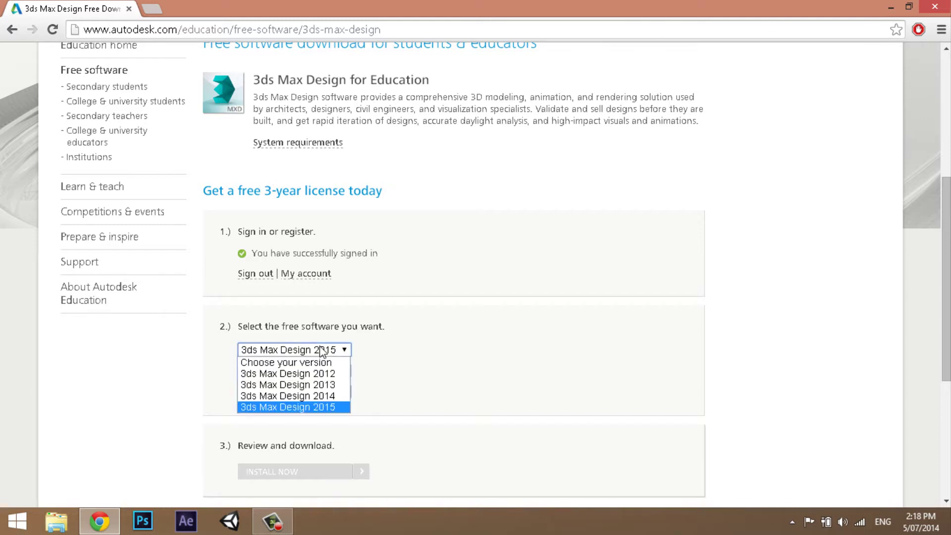
pyautogui.click(318, 385)
pyautogui.click(317, 372)
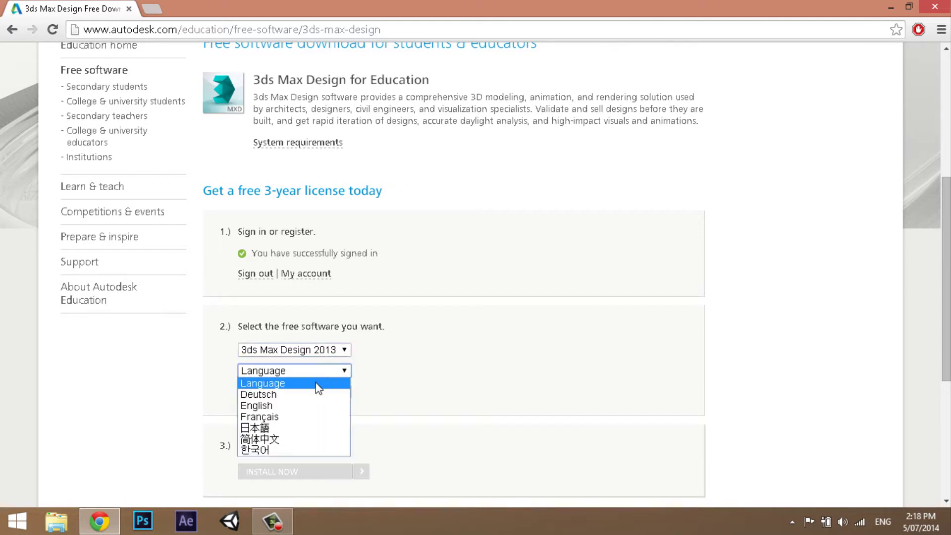
pyautogui.click(304, 406)
pyautogui.click(308, 391)
pyautogui.click(302, 415)
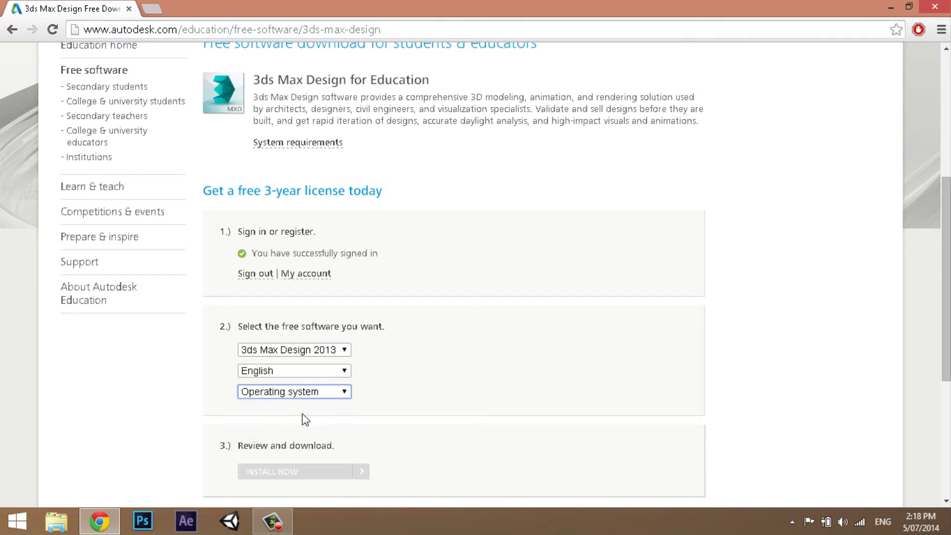
pyautogui.scroll(-4, 326, 352)
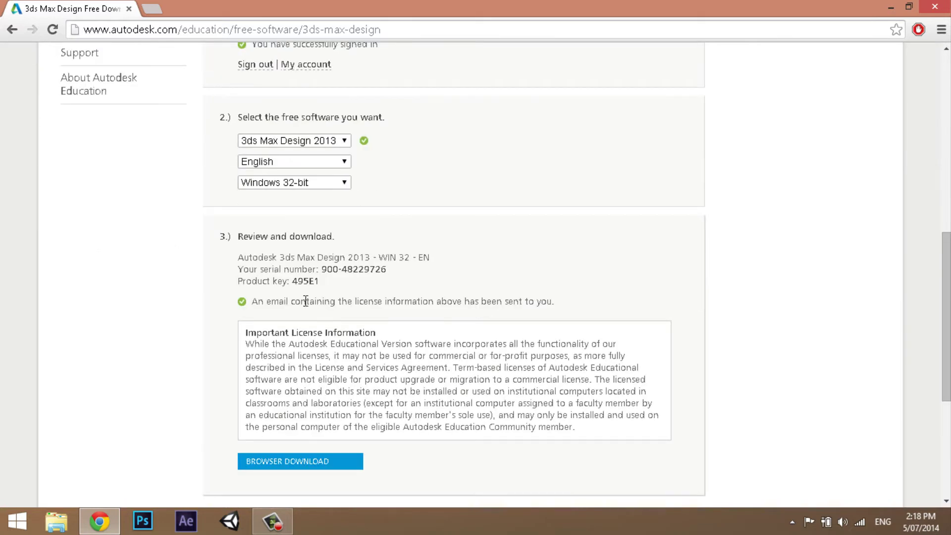
# - Select the product, serial and key licence lines, then minimise the browser
pyautogui.moveTo(225, 260); pyautogui.dragTo(331, 288)
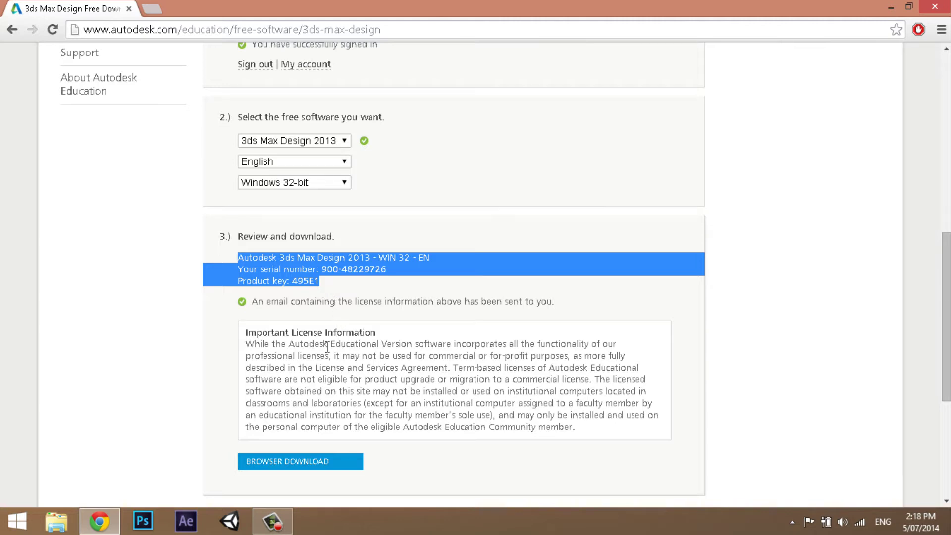
pyautogui.scroll(-3, 327, 346)
pyautogui.click(292, 371)
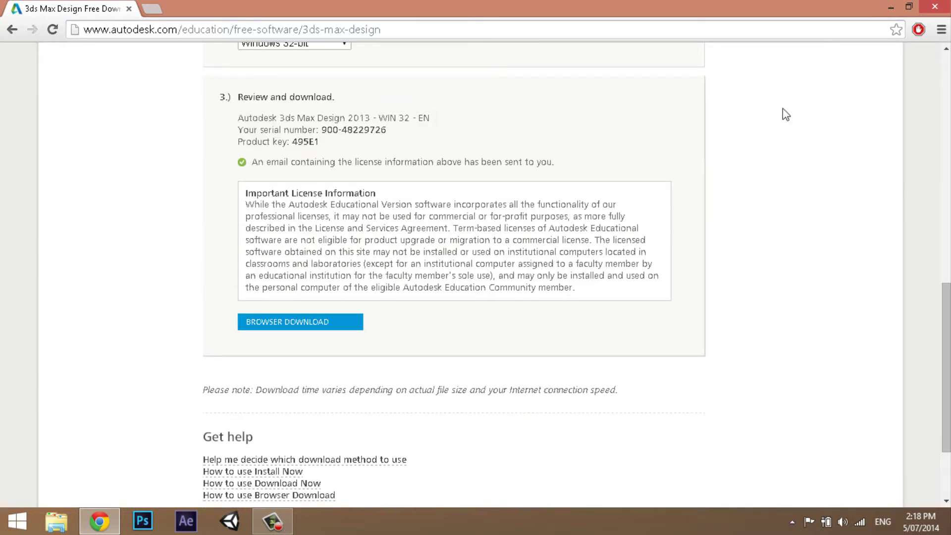
pyautogui.click(891, 7)
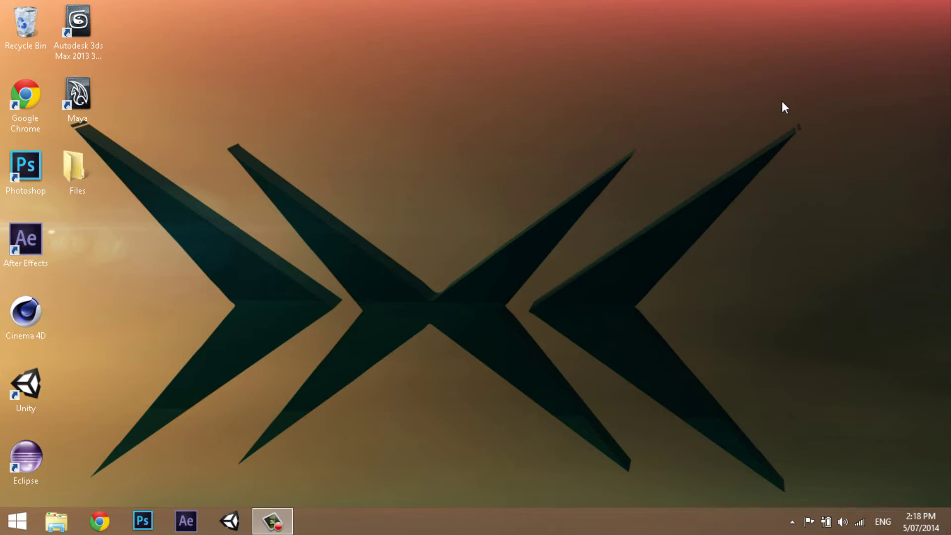
# - Bring Chrome back and go to the unity3d.com website
pyautogui.click(101, 520)
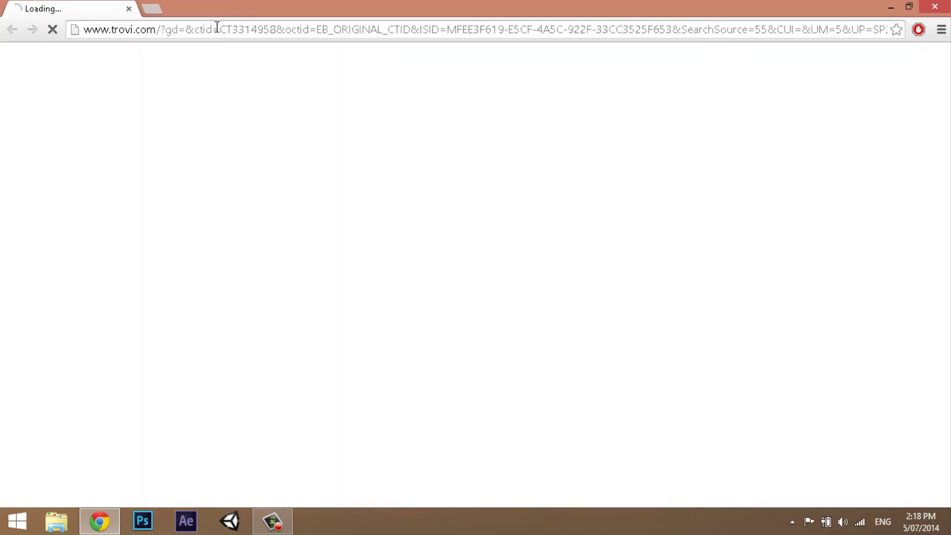
pyautogui.click(218, 30)
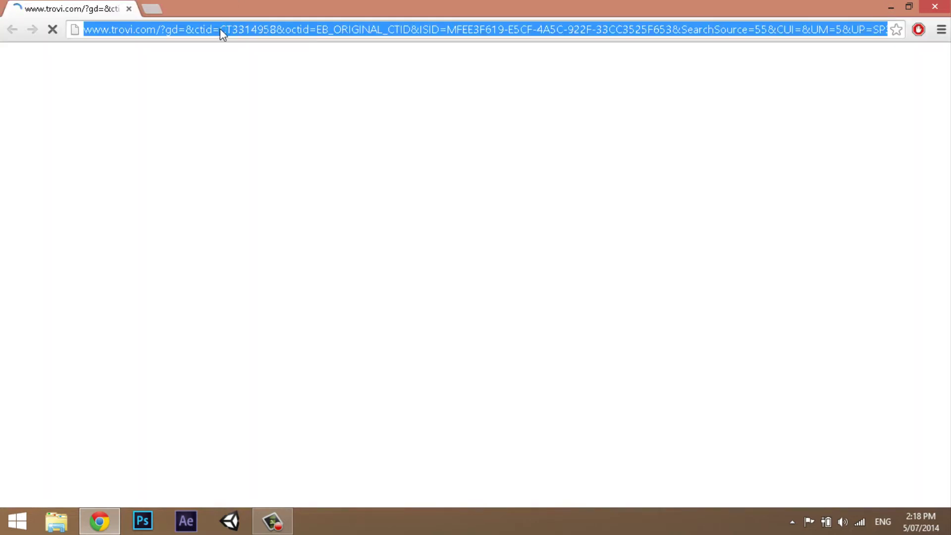
pyautogui.write('unity3d')
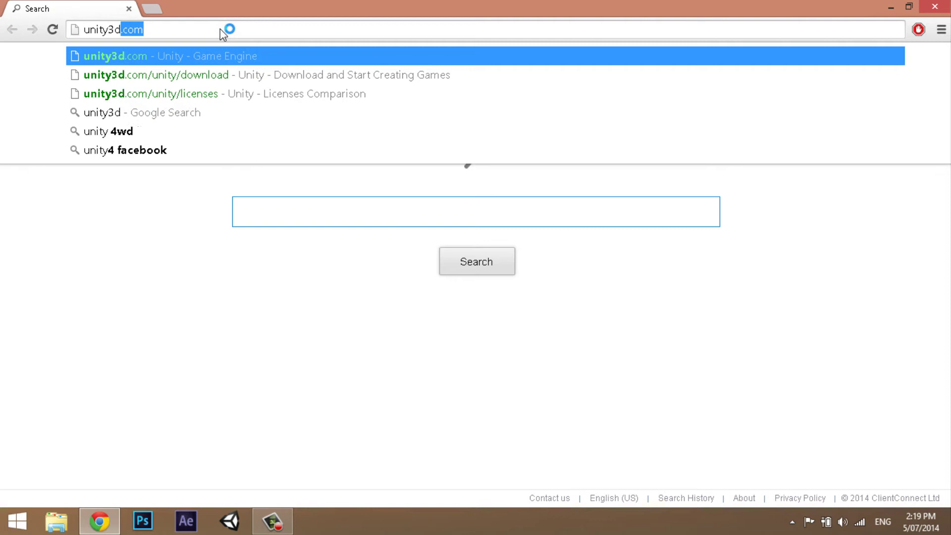
pyautogui.press('Return')
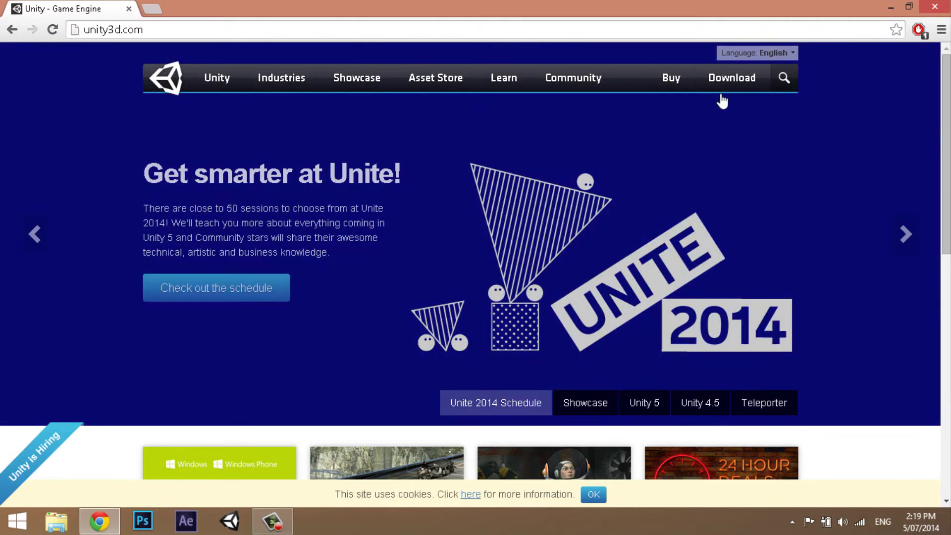
# - Review the Unity 4.5.1 download page, then close Chrome
pyautogui.click(747, 80)
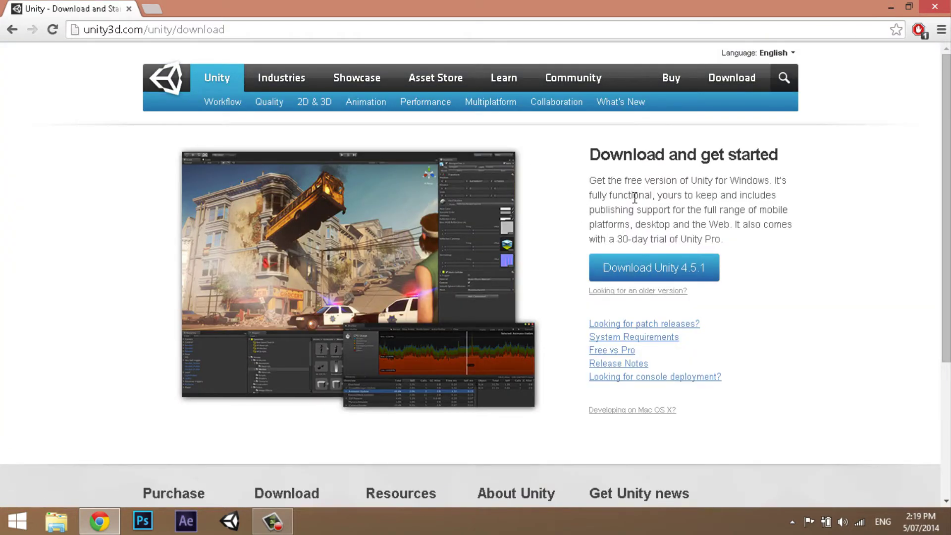
pyautogui.scroll(-5, 635, 198)
pyautogui.scroll(5, 629, 200)
pyautogui.click(934, 7)
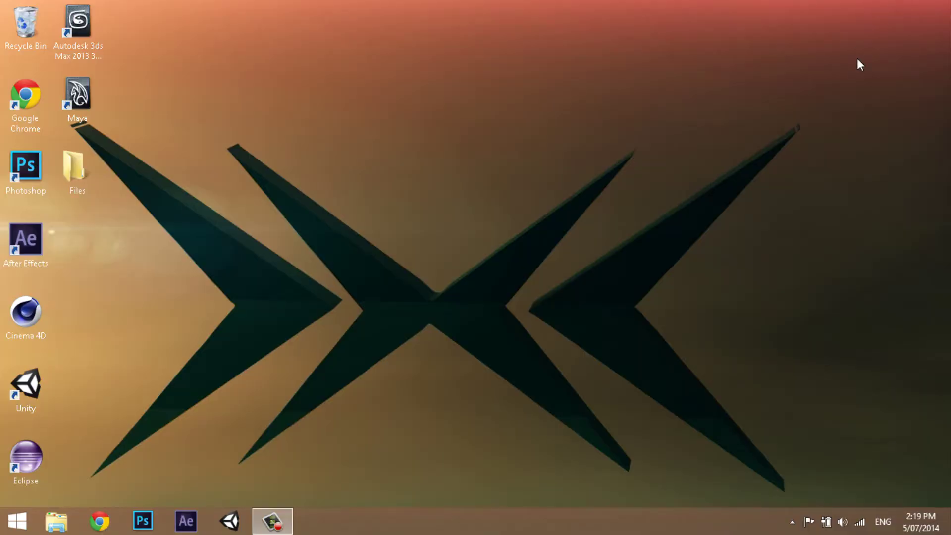
# - Launch Unity from its desktop shortcut
pyautogui.click(79, 25)
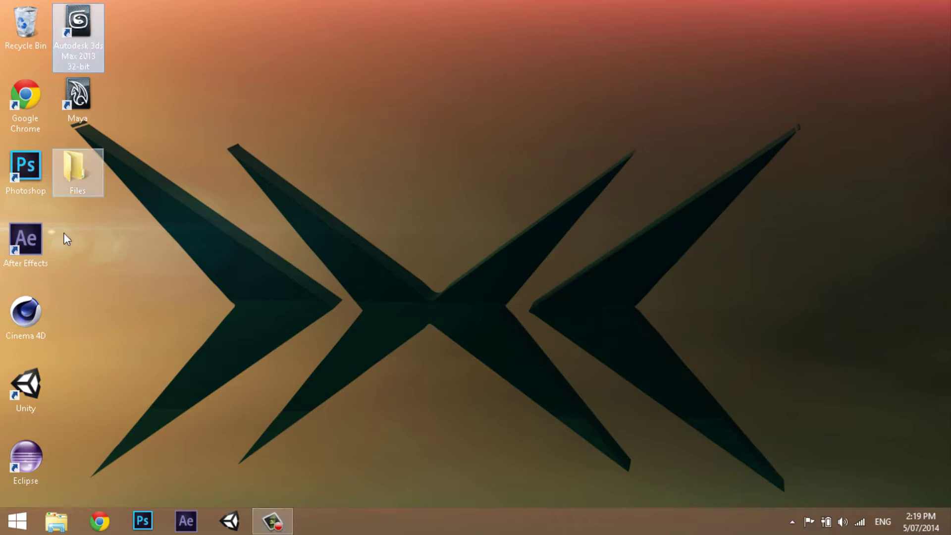
pyautogui.click(32, 400)
pyautogui.click(200, 317)
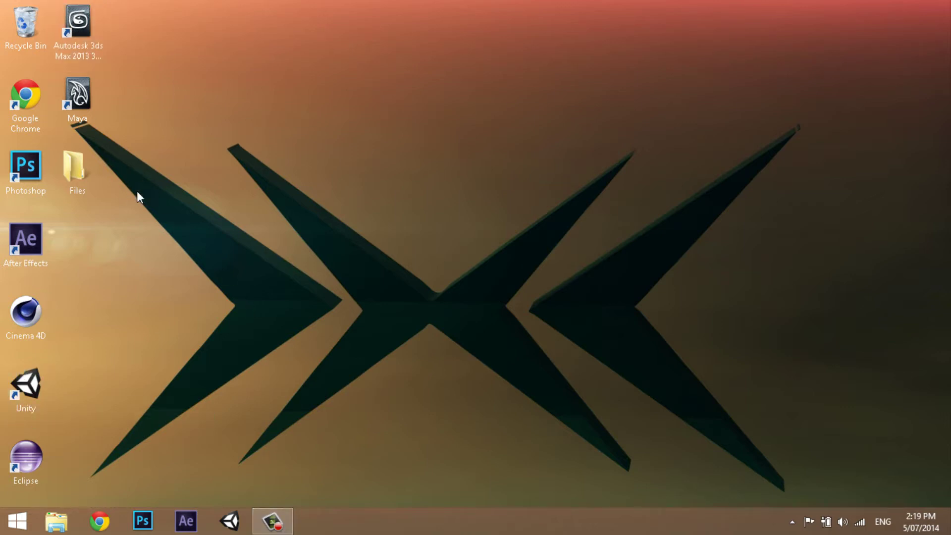
pyautogui.click(31, 389)
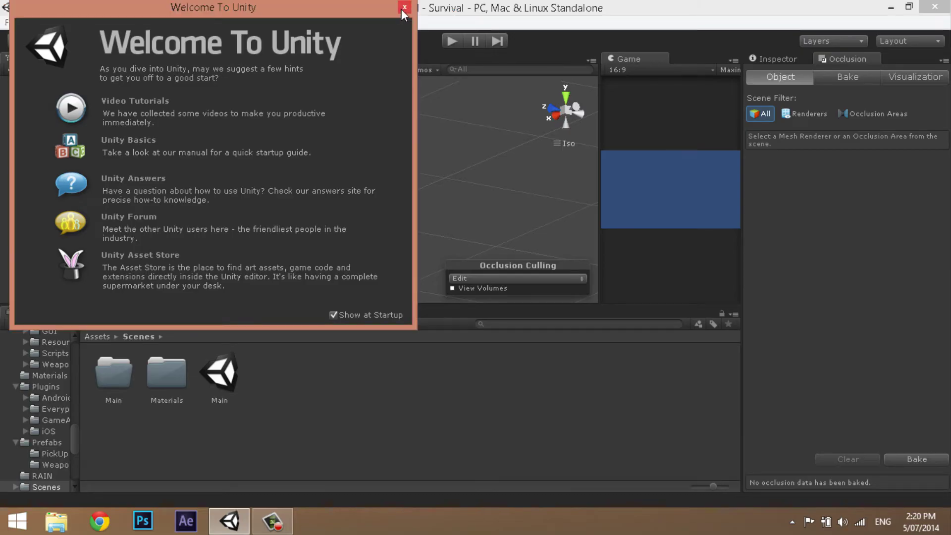
# - Dismiss the Welcome To Unity screen and open the Project Wizard from the File menu
pyautogui.click(405, 7)
pyautogui.click(15, 22)
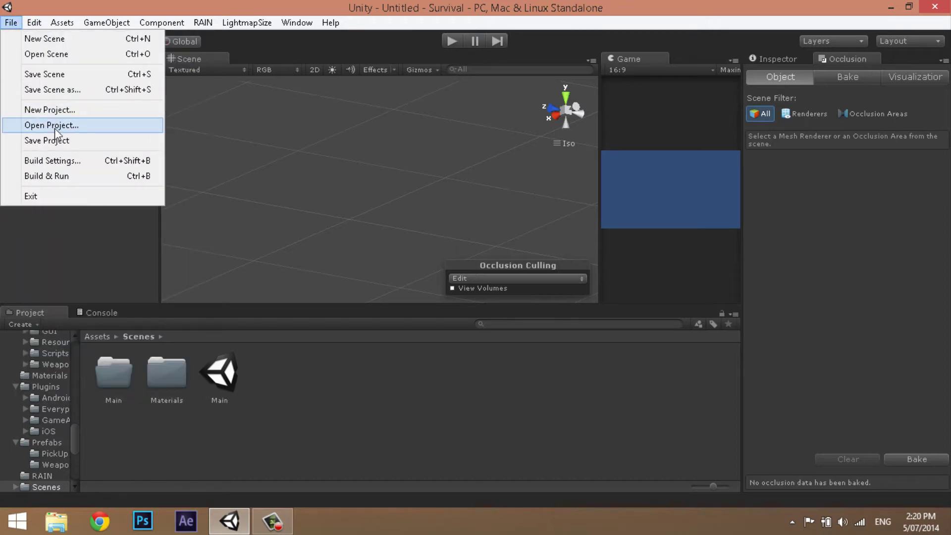
pyautogui.click(62, 124)
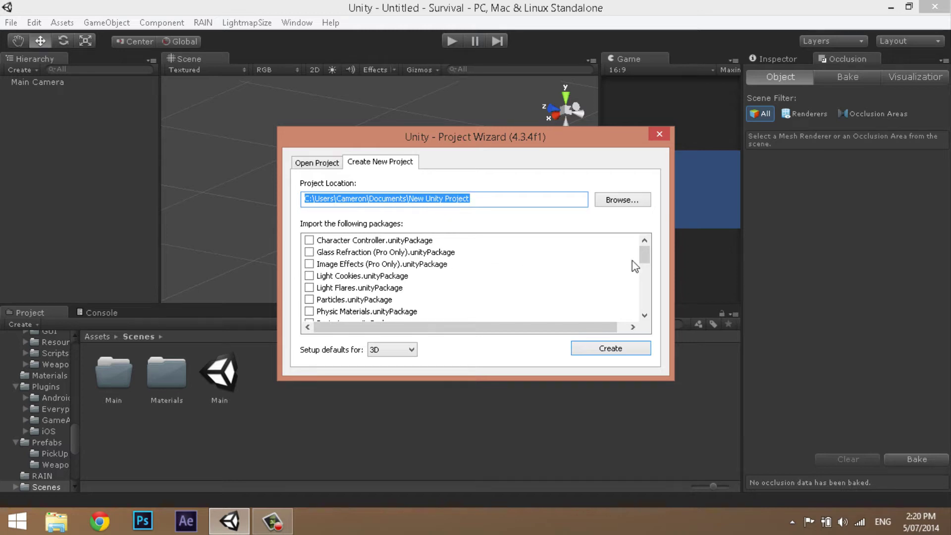
# - Rename the project folder to FirstPersonShooter, keep 3D setup defaults, and create the project
pyautogui.moveTo(644, 255)
pyautogui.mouseDown()
pyautogui.moveTo(646, 318)
pyautogui.moveTo(644, 242)
pyautogui.mouseUp()
pyautogui.click(409, 198)
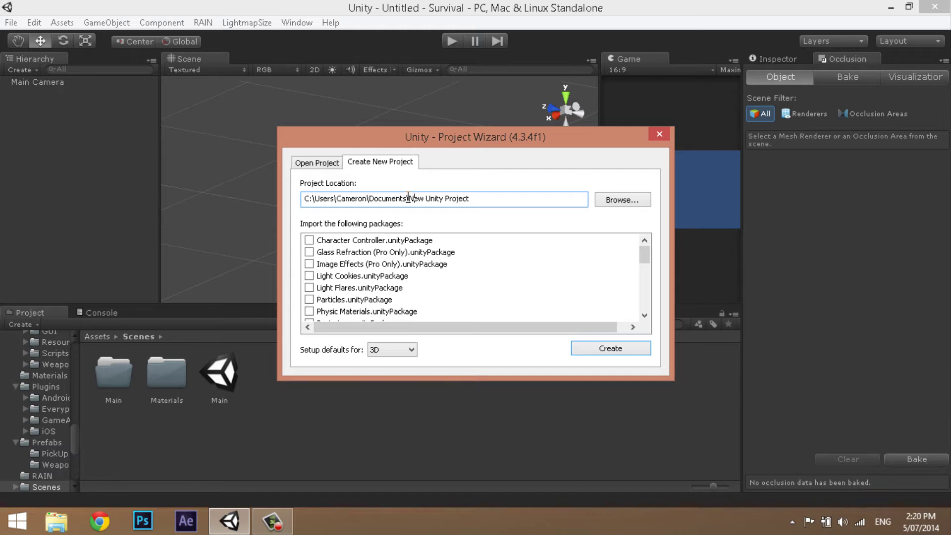
pyautogui.moveTo(410, 199); pyautogui.dragTo(506, 202)
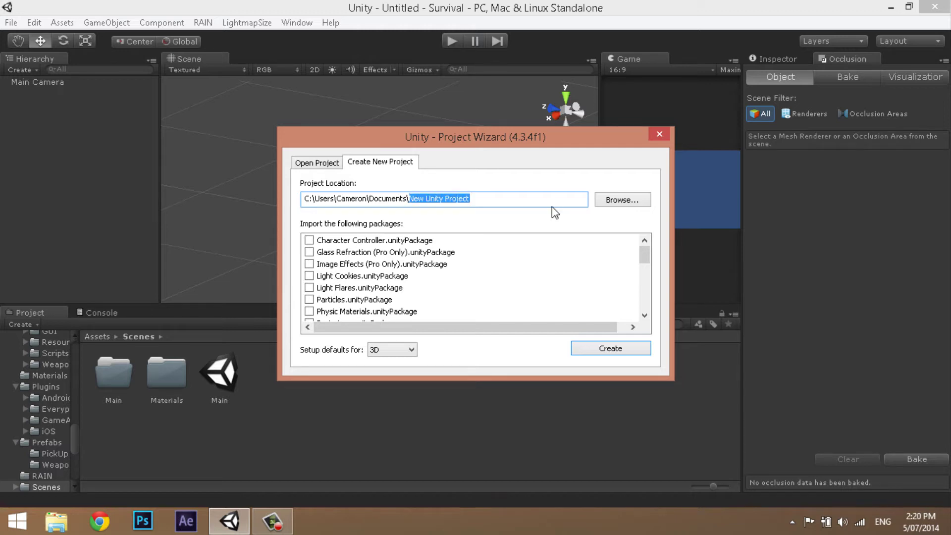
pyautogui.write('FirstPersonShoote')
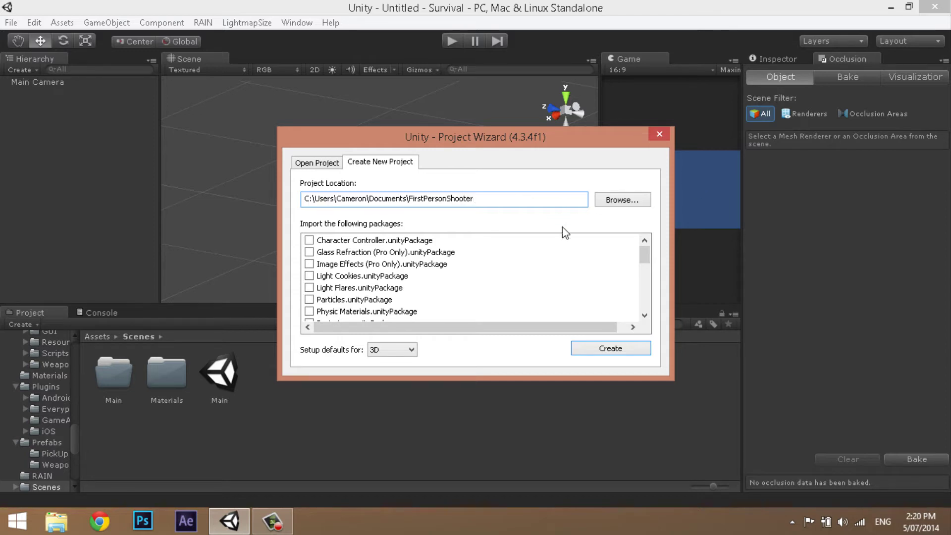
pyautogui.click(410, 350)
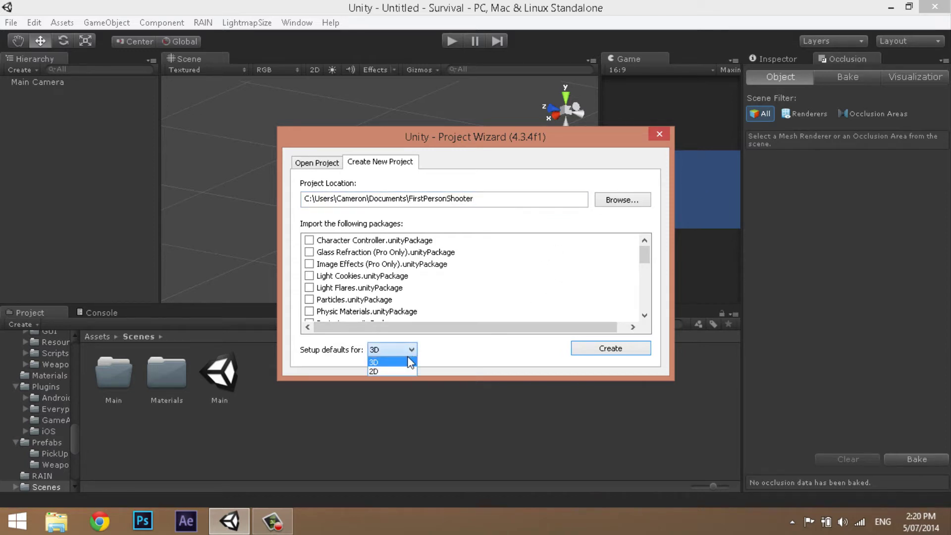
pyautogui.click(409, 363)
pyautogui.click(607, 350)
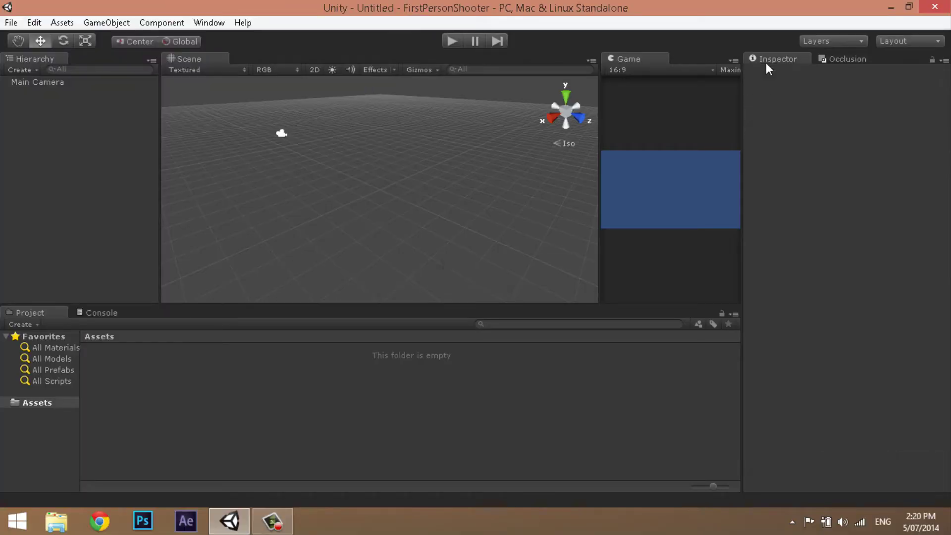
# - Apply the Default layout via Window > Layouts and dock the Game tab beside the Scene view
pyautogui.click(162, 22)
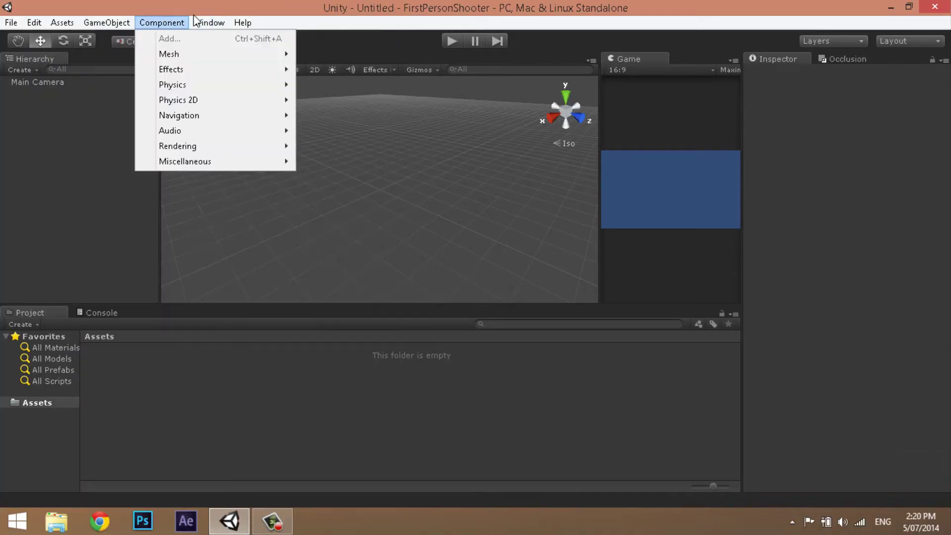
pyautogui.moveTo(209, 23)
pyautogui.moveTo(302, 76)
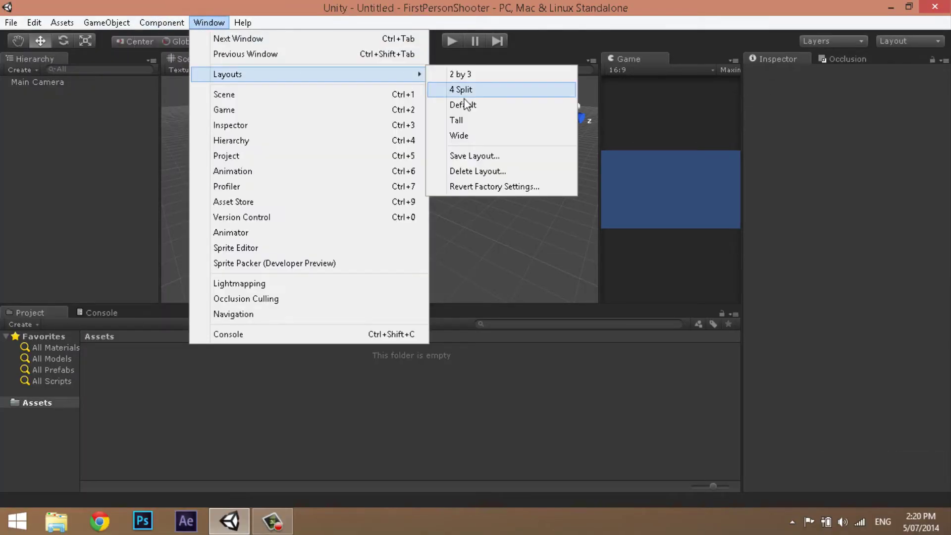
pyautogui.click(462, 105)
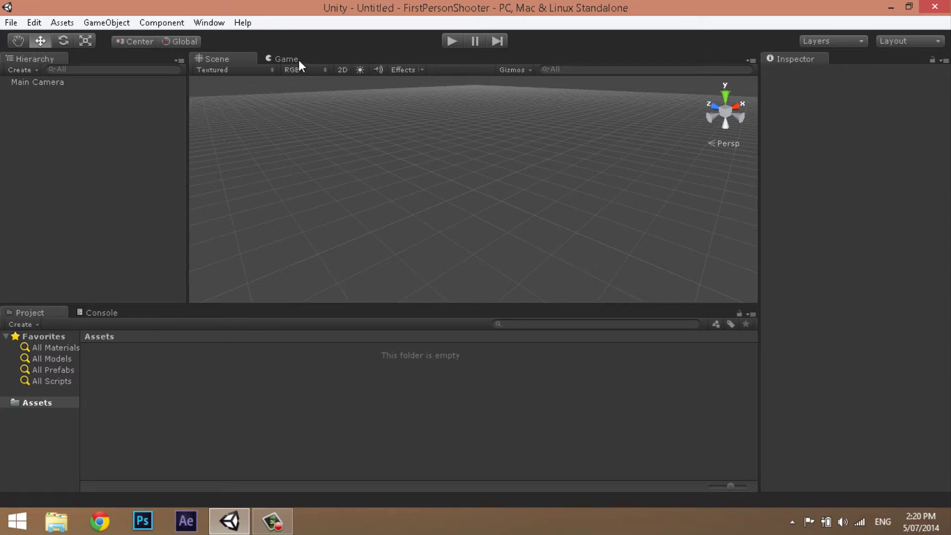
pyautogui.click(297, 59)
pyautogui.moveTo(295, 57); pyautogui.dragTo(641, 79)
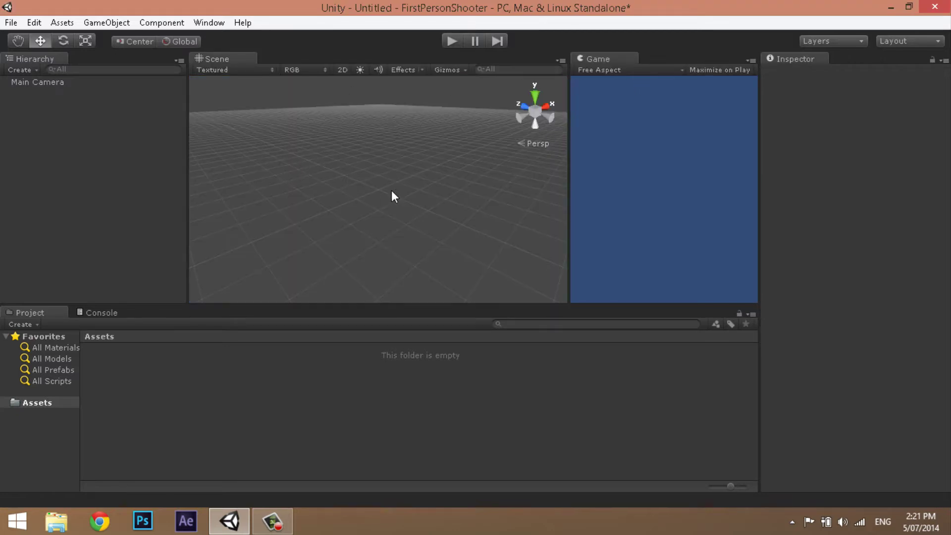
# - Orbit the Scene view camera around the empty grid, lowering the horizon along the way
pyautogui.moveTo(393, 195); pyautogui.dragTo(368, 184, button='right')
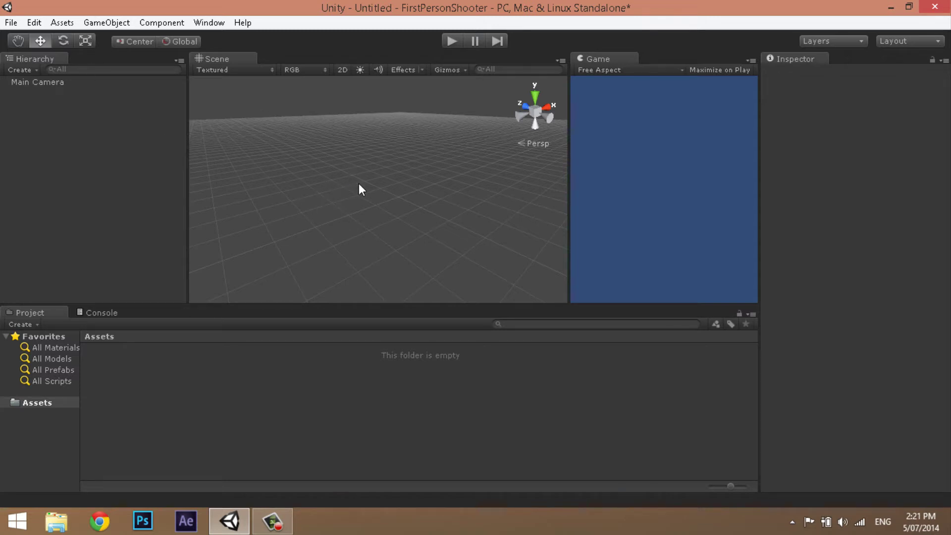
pyautogui.keyDown('alt'); pyautogui.moveTo(367, 203); pyautogui.dragTo(278, 153); pyautogui.keyUp('alt')
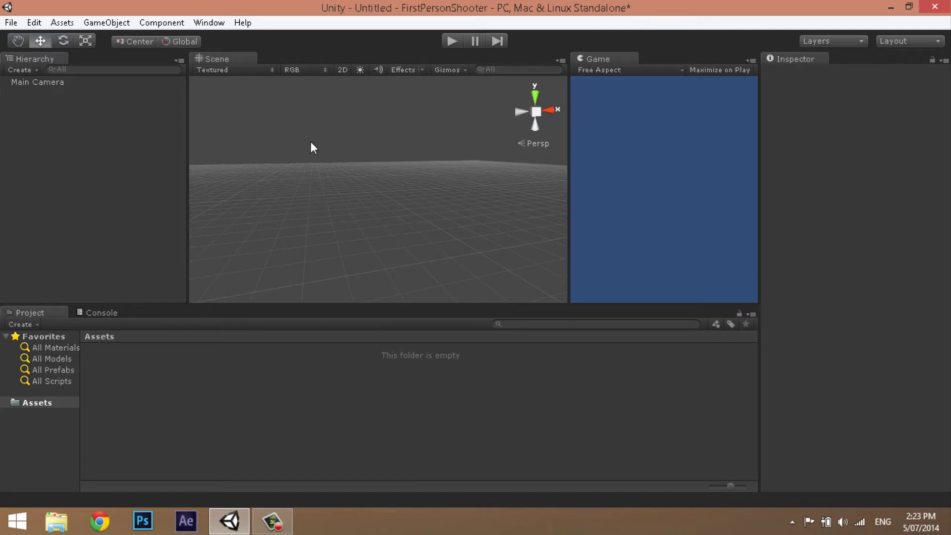
pyautogui.moveTo(331, 187); pyautogui.dragTo(360, 212, button='right')
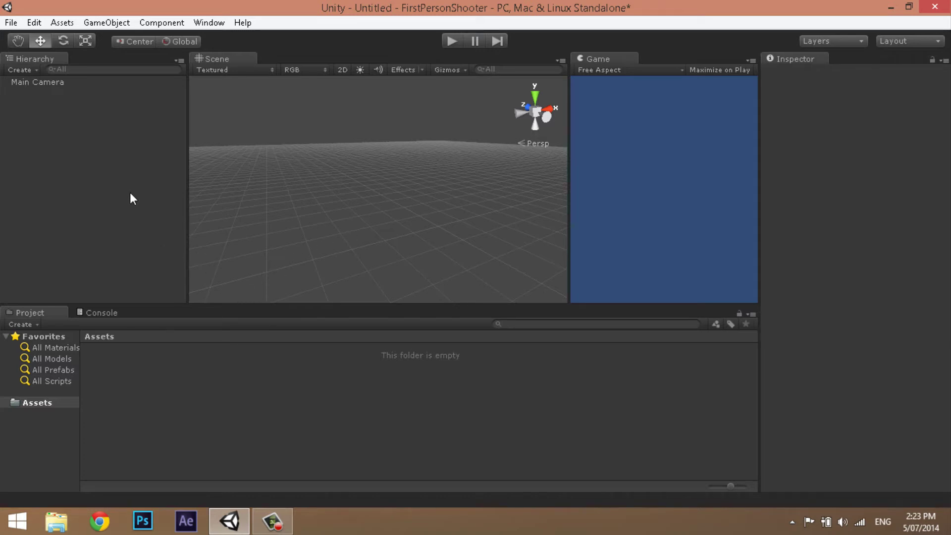
# - Save the untitled scene as 'Main' in the FirstPersonShooter Assets folder using File > Save Scene
pyautogui.click(15, 24)
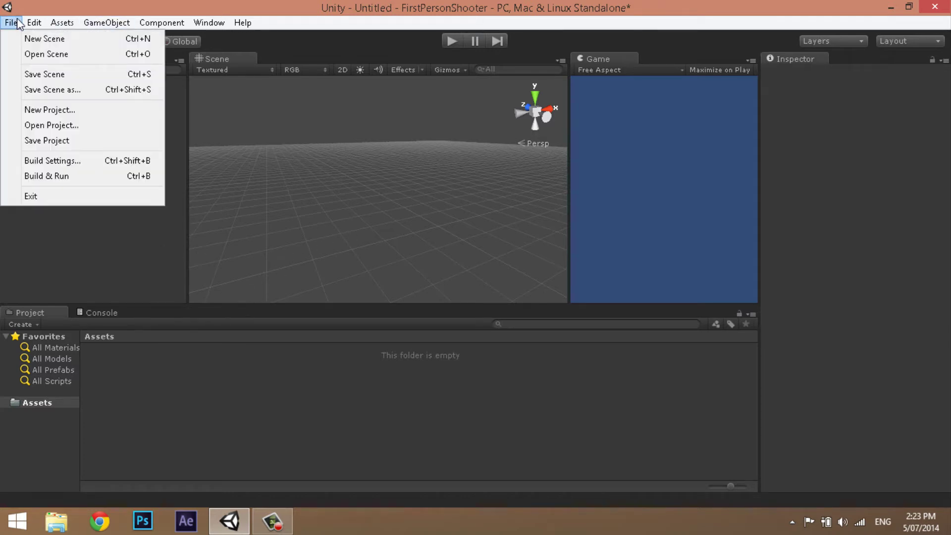
pyautogui.click(55, 73)
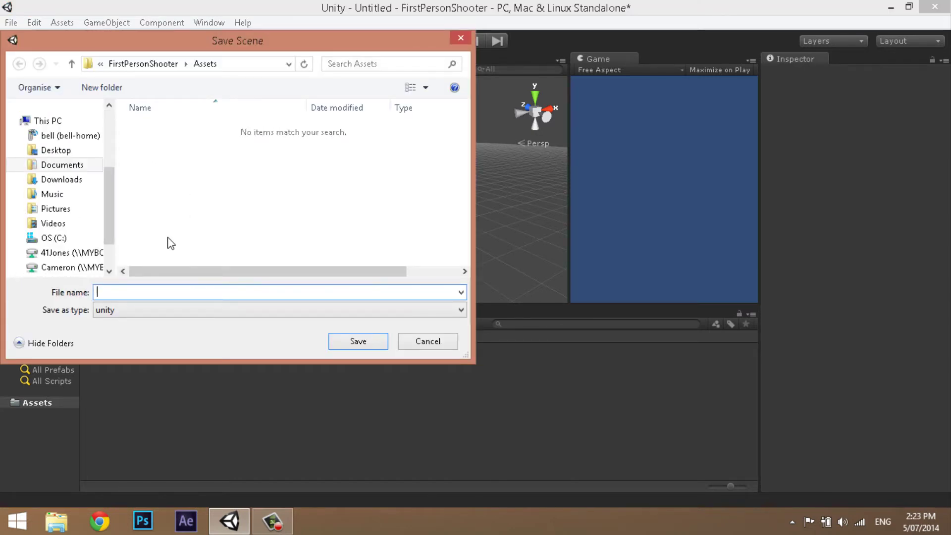
pyautogui.write('Main')
pyautogui.press('Return')
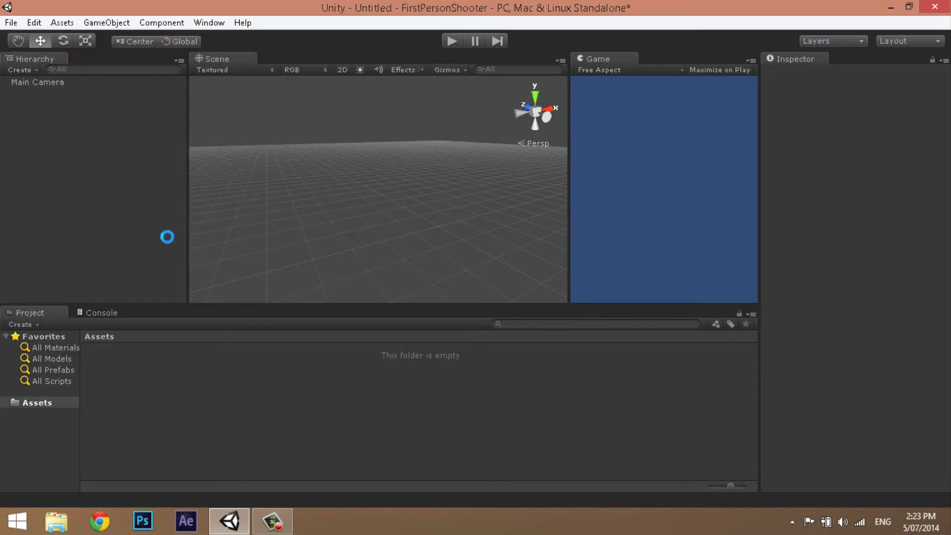